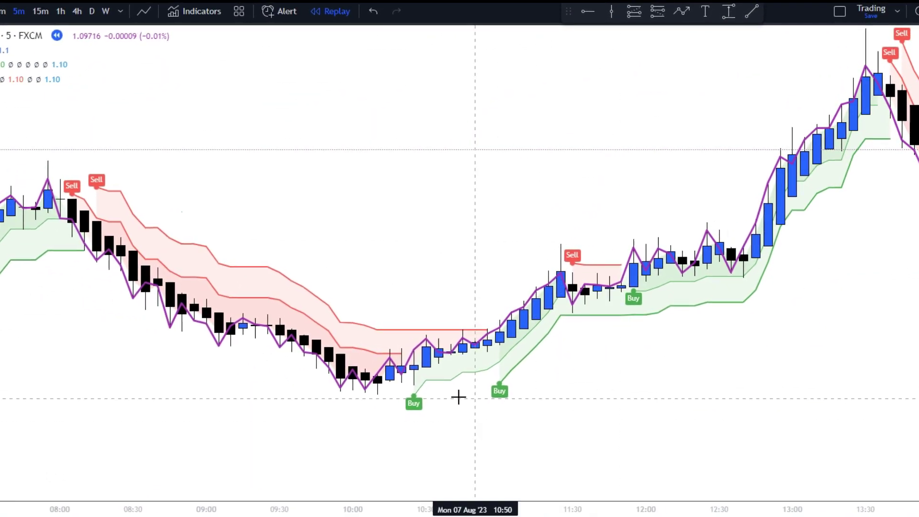
Measure the rally from the candle at the Buy signal up to the top candle.
{"action": "left_click", "coordinate": [727, 13]}
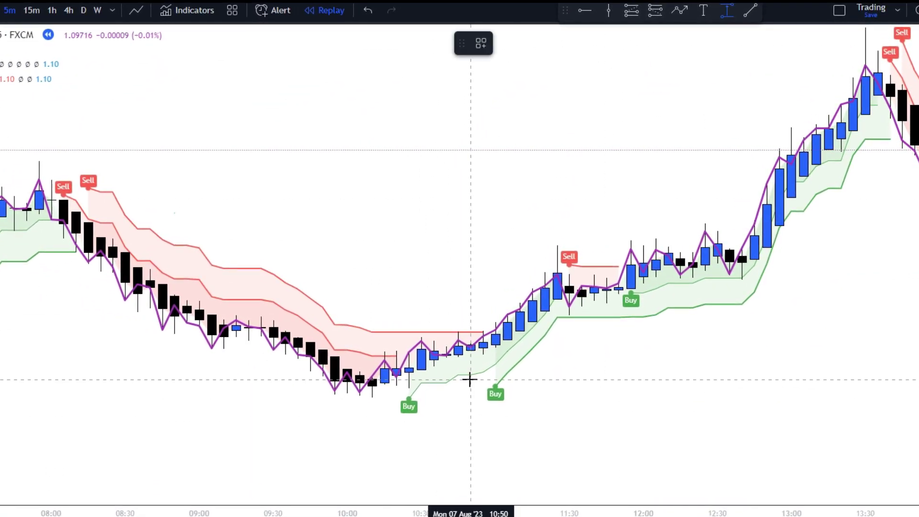
{"action": "left_click", "coordinate": [493, 327]}
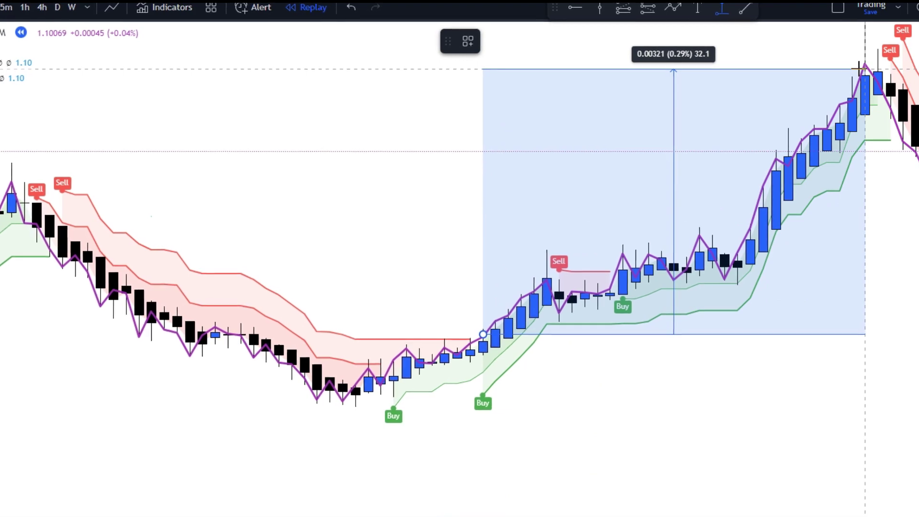
{"action": "left_click", "coordinate": [861, 69]}
{"action": "left_click", "coordinate": [344, 213]}
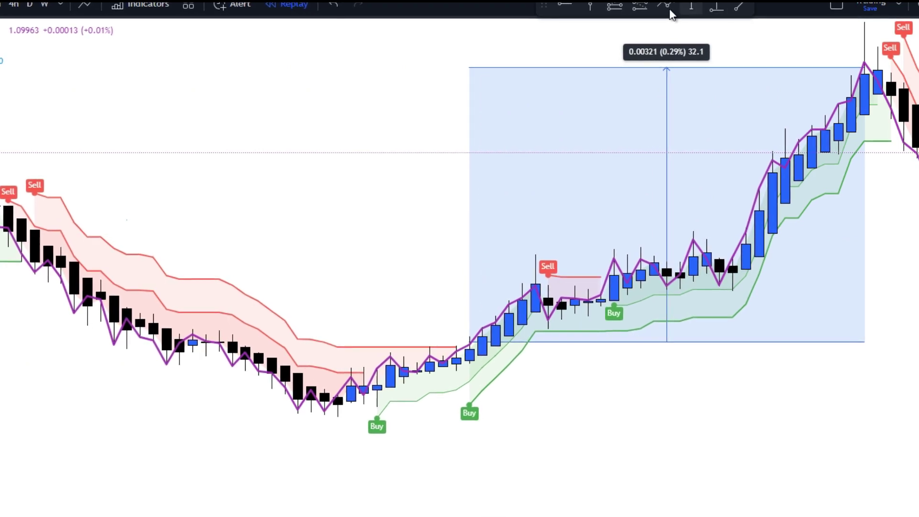
Place a long position at the Buy signal and raise its stop for a 2.1 risk/reward.
{"action": "left_click", "coordinate": [616, 11]}
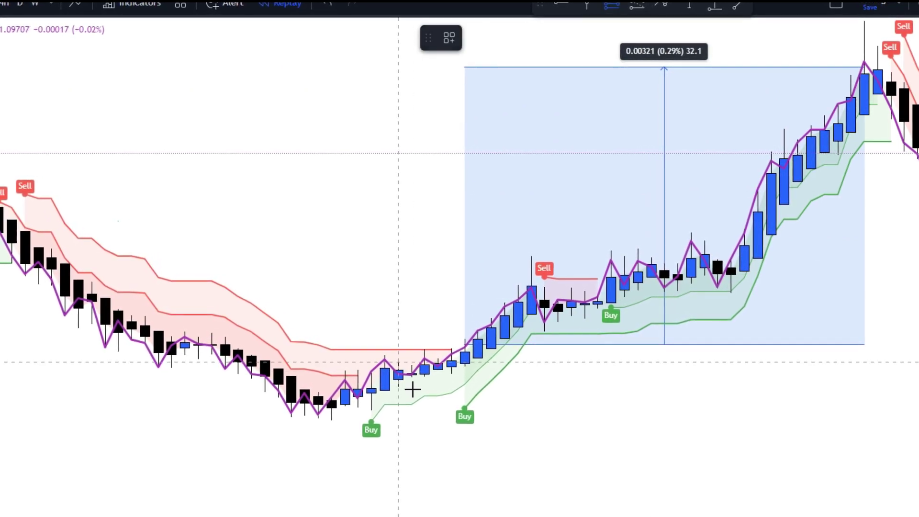
{"action": "left_click", "coordinate": [465, 346]}
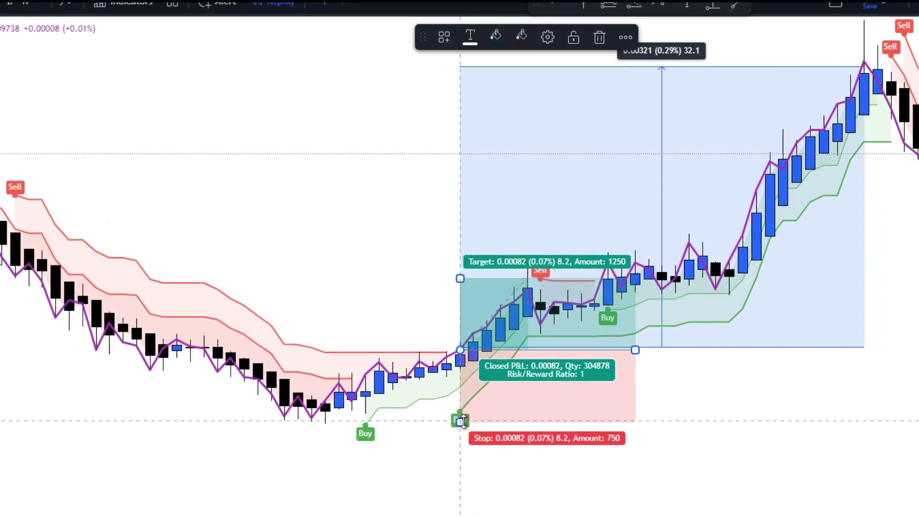
{"action": "left_click_drag", "start_coordinate": [461, 420], "coordinate": [460, 378]}
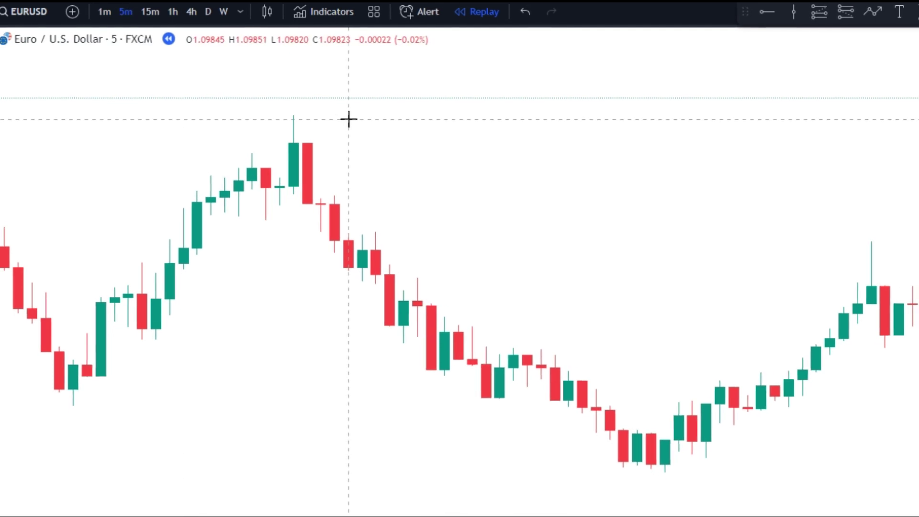
Switch the EURUSD chart from candles to a purple Line style, keeping the default line colour.
{"action": "left_click", "coordinate": [267, 12]}
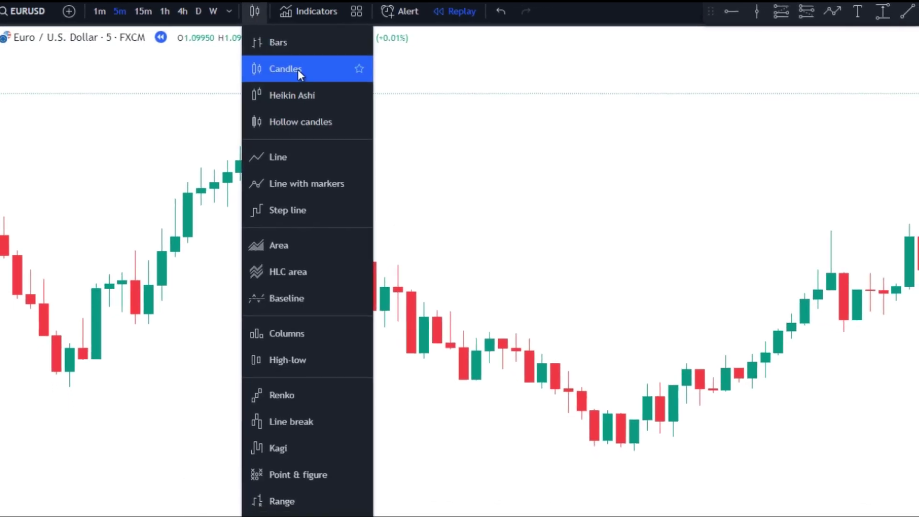
{"action": "left_click", "coordinate": [304, 156]}
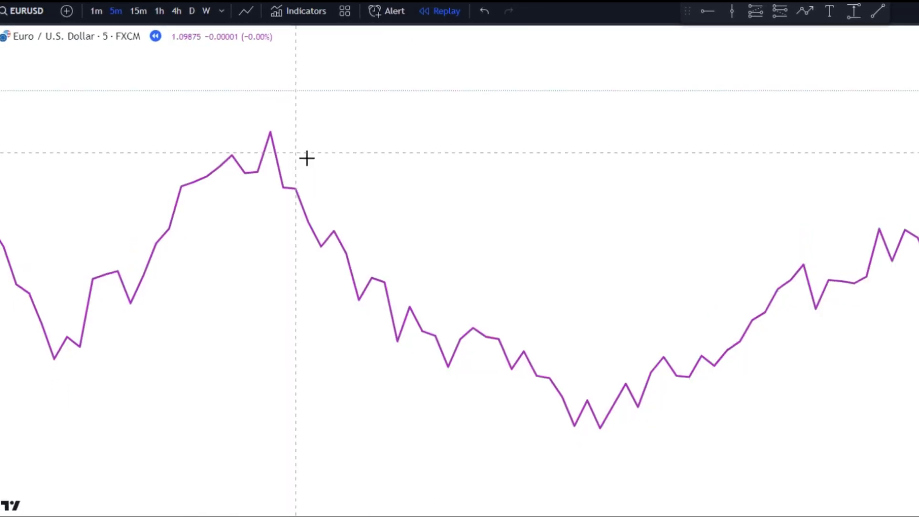
{"action": "double_click", "coordinate": [297, 194]}
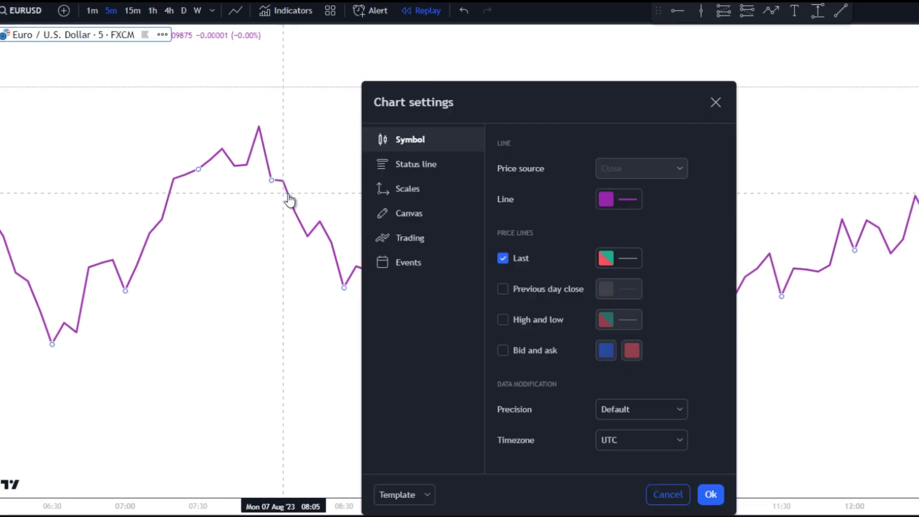
{"action": "left_click", "coordinate": [626, 200]}
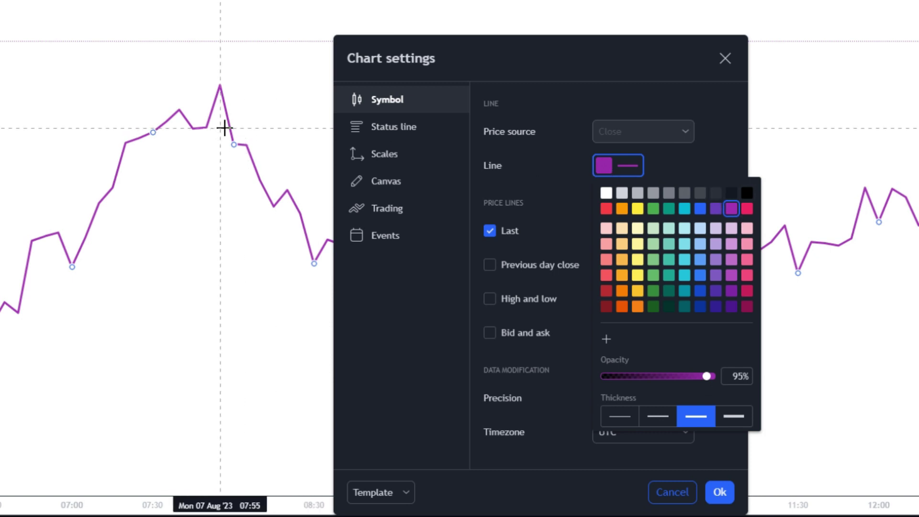
{"action": "left_click", "coordinate": [702, 160]}
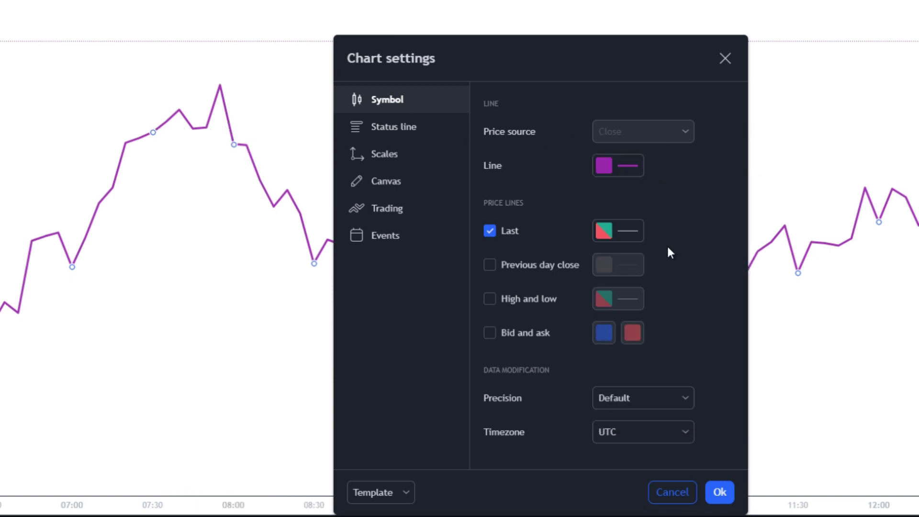
{"action": "left_click", "coordinate": [720, 492]}
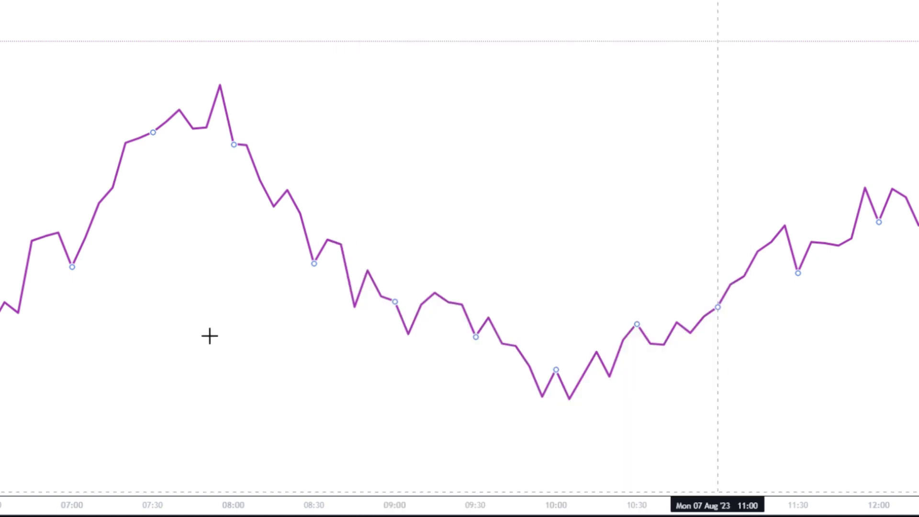
Search 'heik' and add the Heiken Ashi Candles indicator to the chart.
{"action": "left_click", "coordinate": [287, 11]}
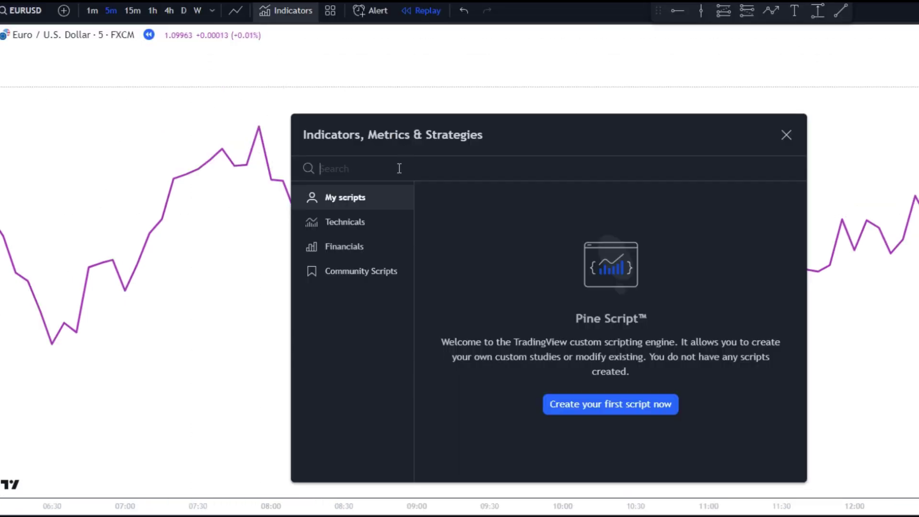
{"action": "type", "text": "heik"}
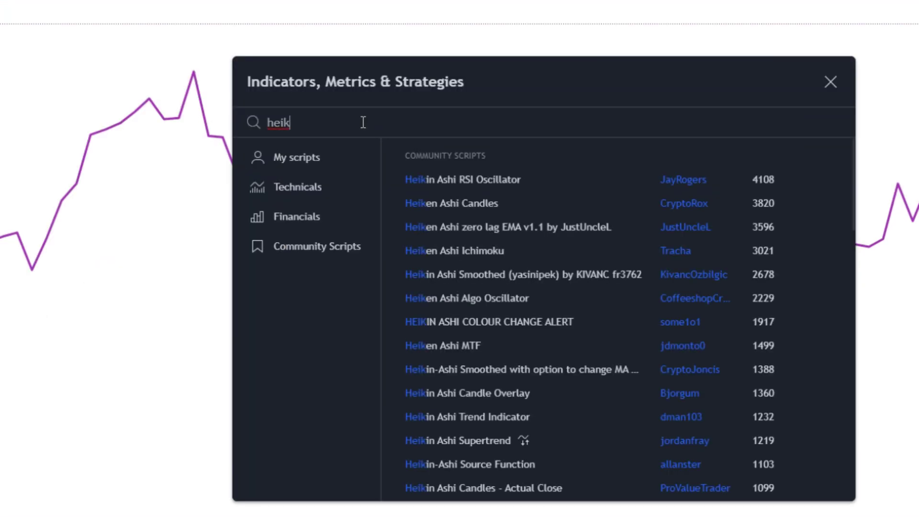
{"action": "left_click", "coordinate": [589, 200]}
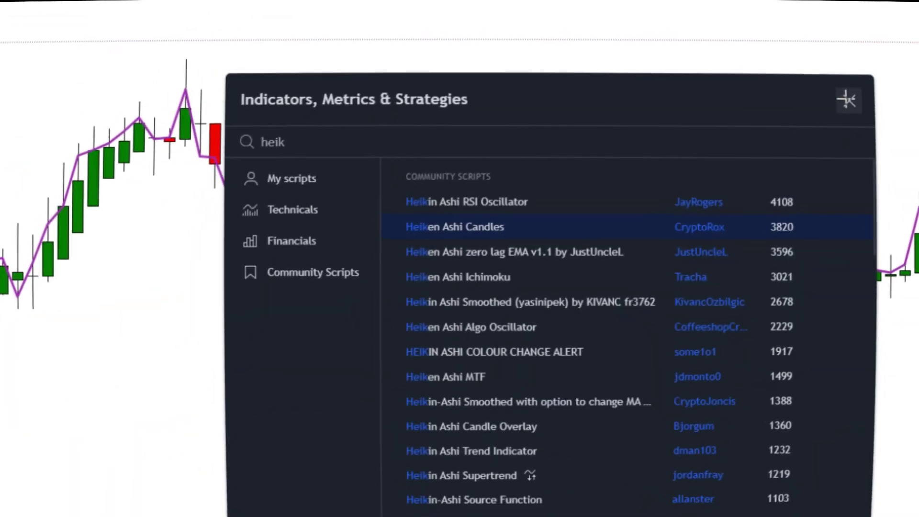
{"action": "left_click", "coordinate": [829, 82]}
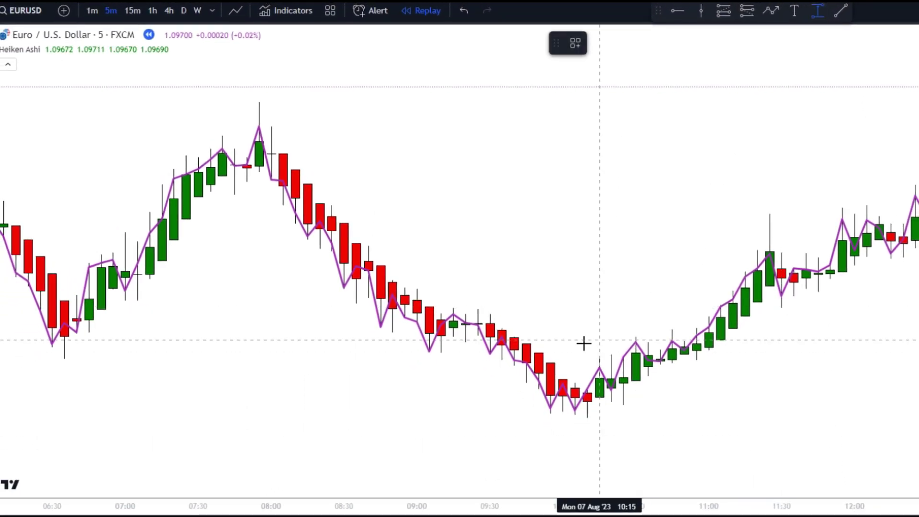
Measure the price drop near 10:00 and check the chart-style list.
{"action": "left_click", "coordinate": [563, 369]}
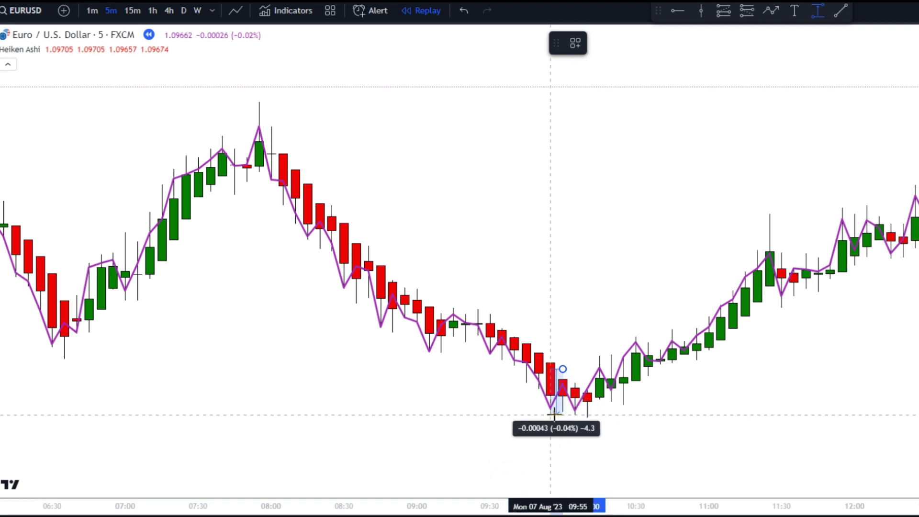
{"action": "left_click", "coordinate": [543, 405]}
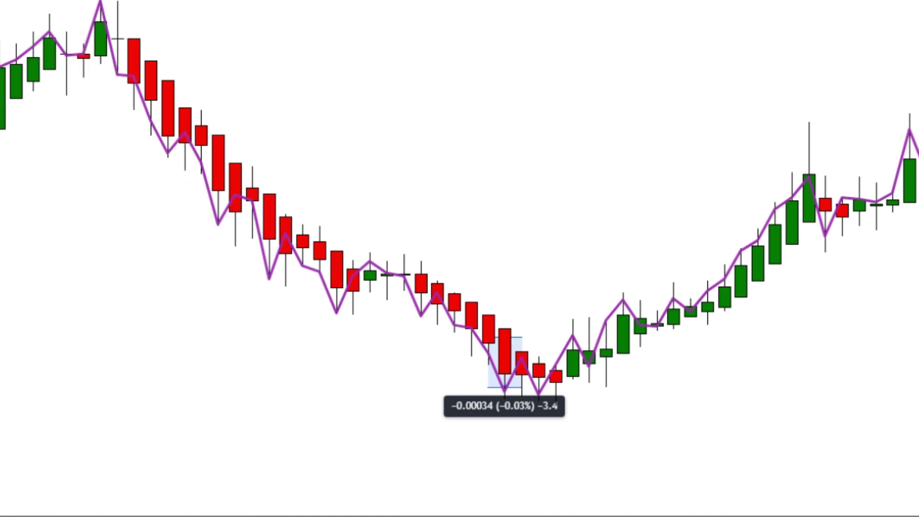
{"action": "left_click", "coordinate": [118, 2]}
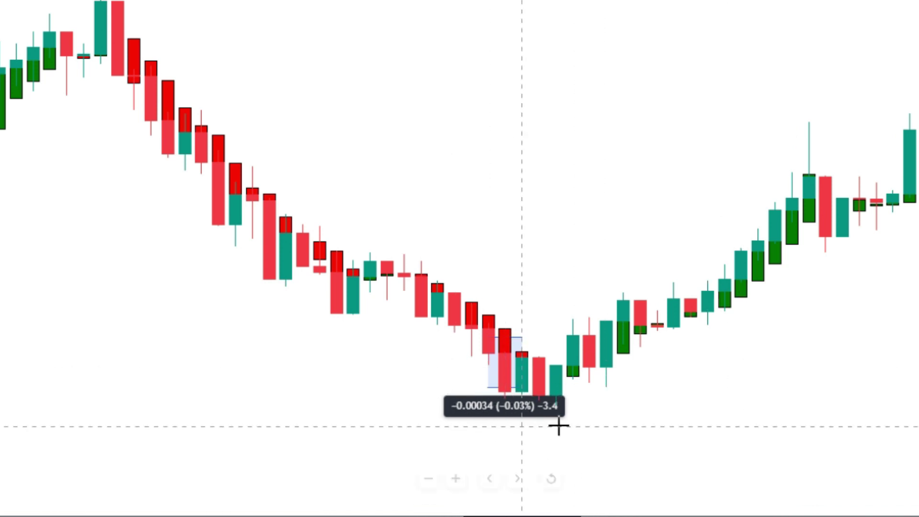
{"action": "left_click", "coordinate": [236, 12]}
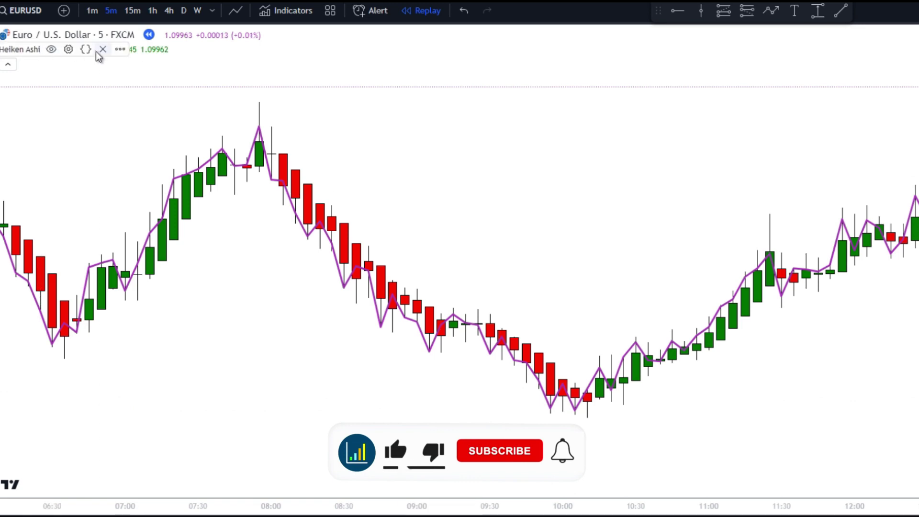
Colour the Heiken Ashi candles blue for rising and black for falling, then reopen the indicators list.
{"action": "left_click", "coordinate": [68, 50]}
{"action": "left_click", "coordinate": [498, 251]}
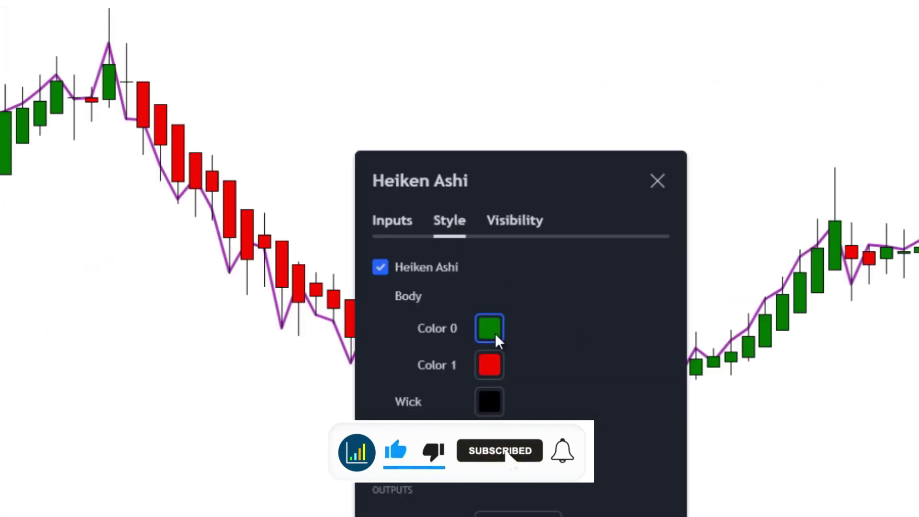
{"action": "left_click", "coordinate": [526, 326]}
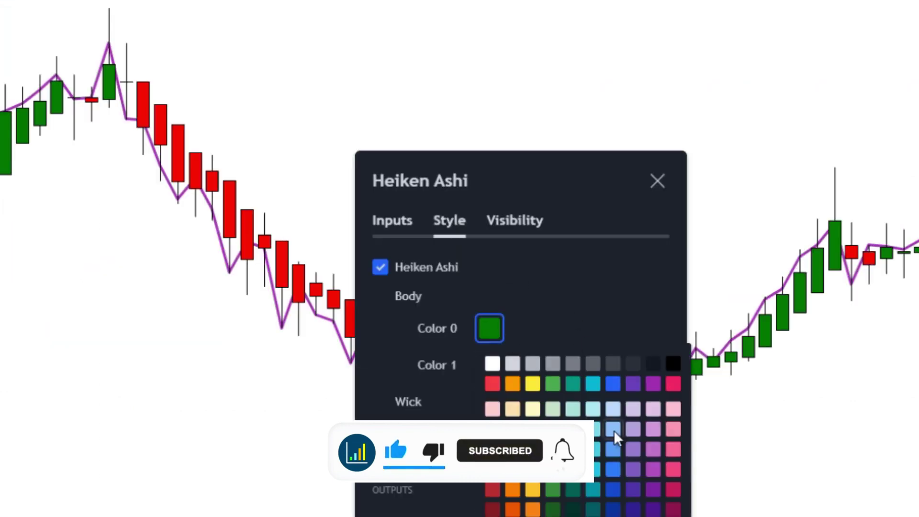
{"action": "left_click", "coordinate": [613, 383]}
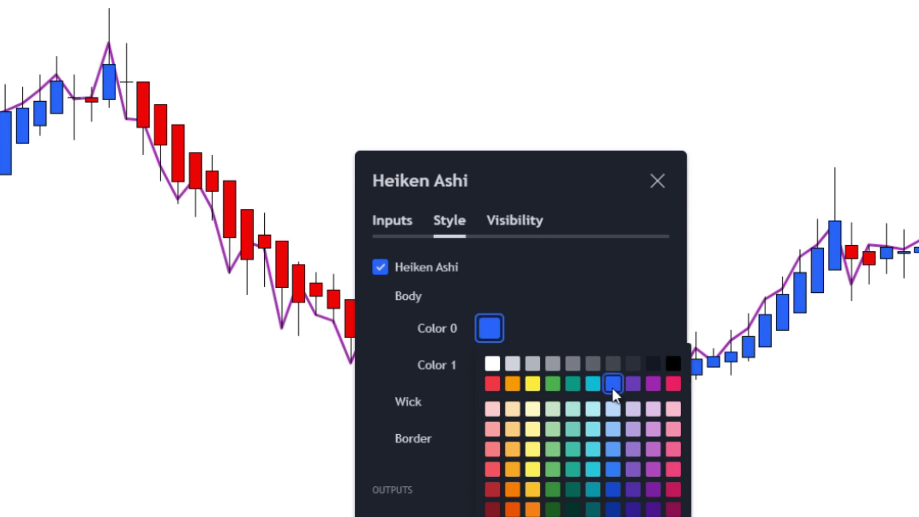
{"action": "left_click", "coordinate": [488, 365]}
{"action": "left_click", "coordinate": [671, 398]}
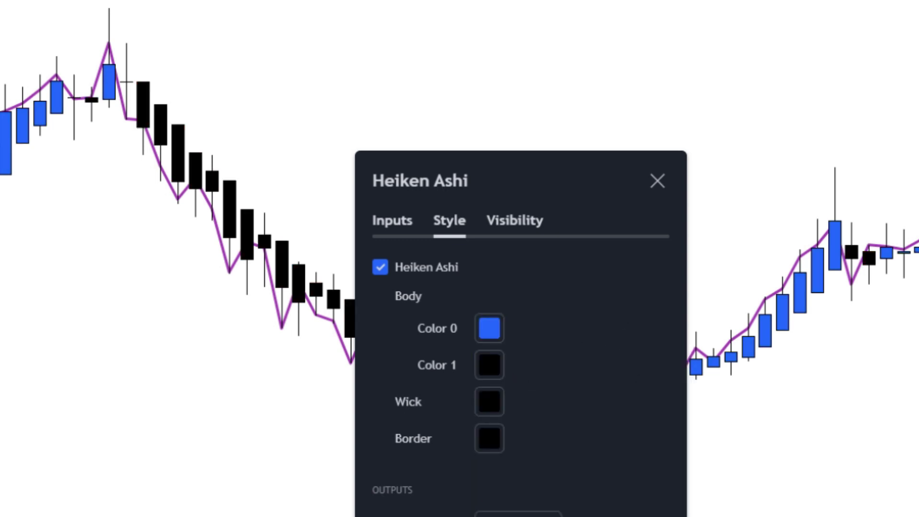
{"action": "key", "text": "Escape"}
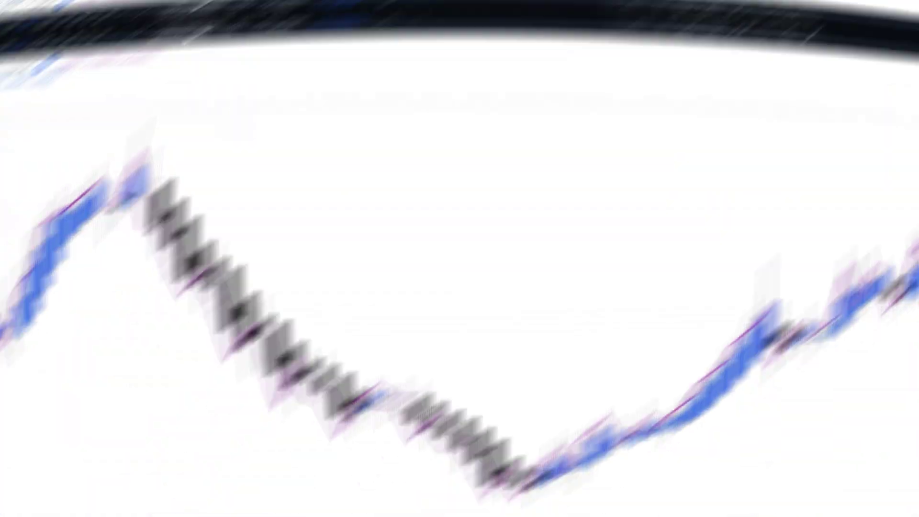
{"action": "left_click", "coordinate": [296, 14]}
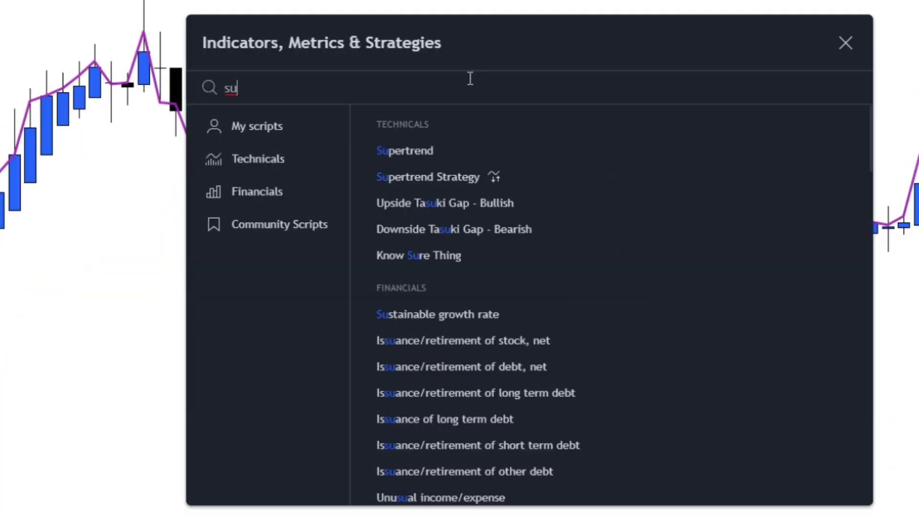
Search 'super' and add KivancOzbilgic's SuperTrend community script to the chart.
{"action": "type", "text": "super"}
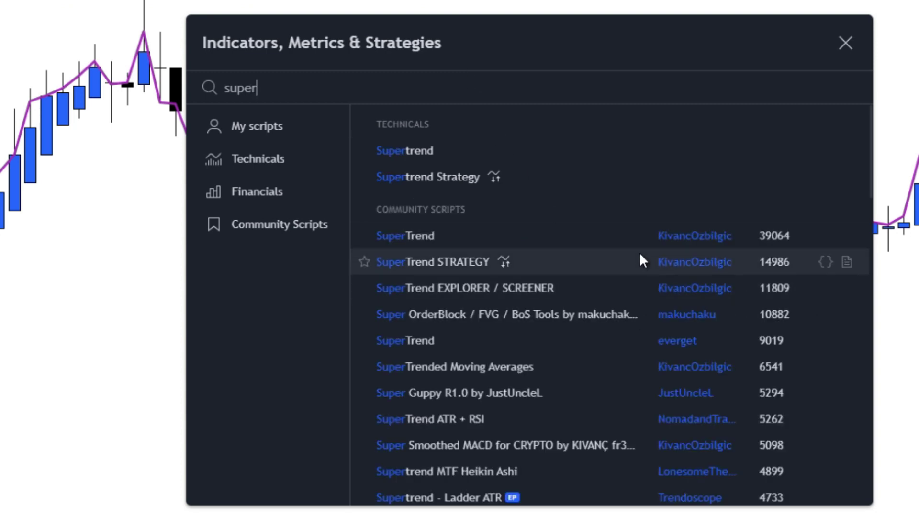
{"action": "left_click", "coordinate": [612, 236]}
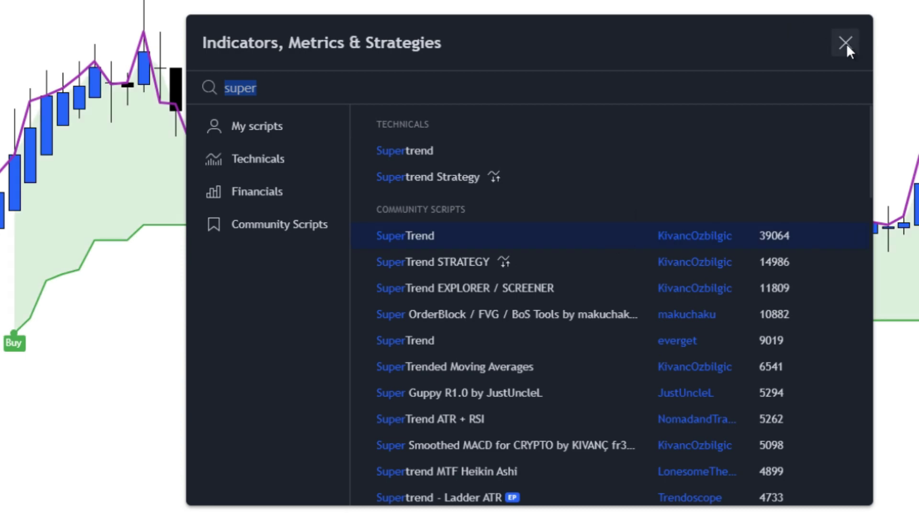
{"action": "left_click", "coordinate": [844, 43]}
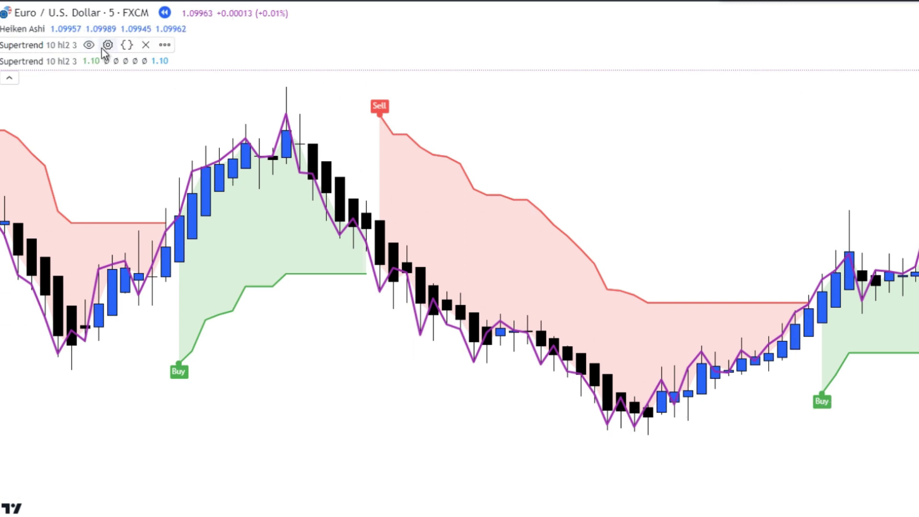
Set the first Supertrend's inputs to ATR Period 22 and ATR Multiplier 1.1.
{"action": "left_click", "coordinate": [108, 46]}
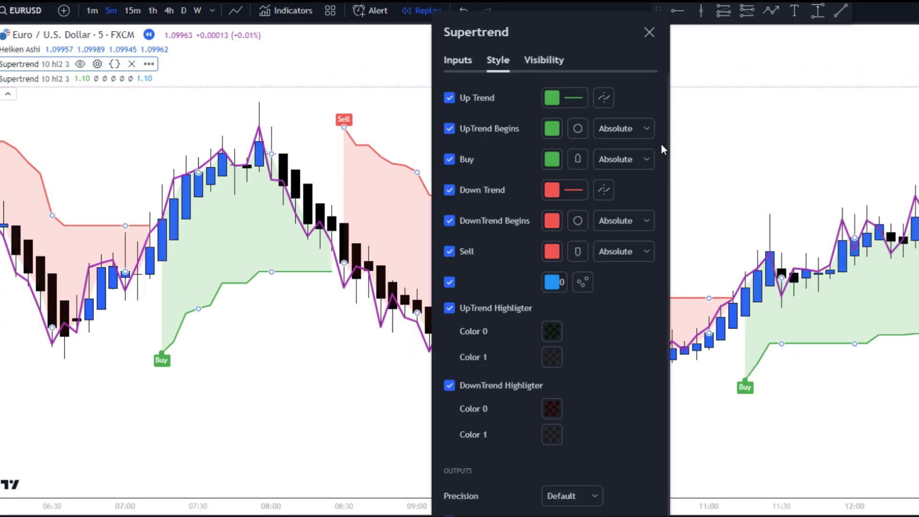
{"action": "left_click", "coordinate": [461, 63]}
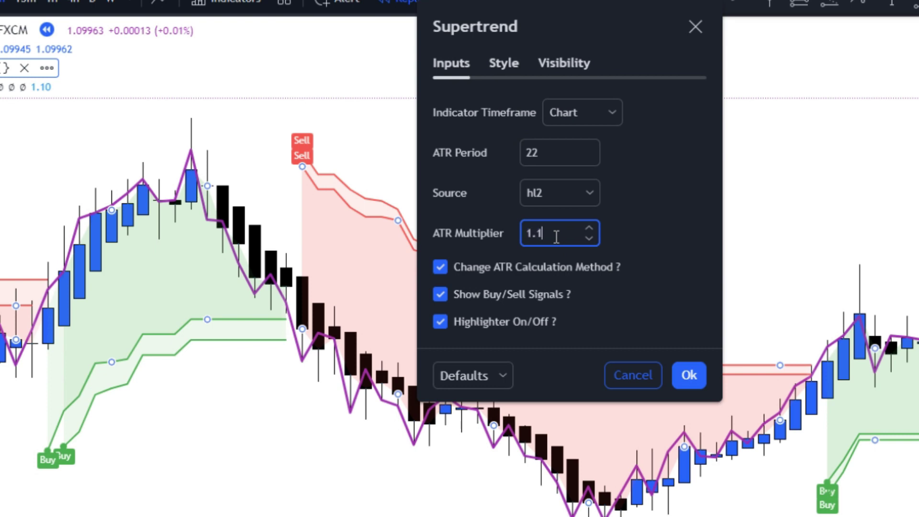
{"action": "left_click", "coordinate": [684, 374]}
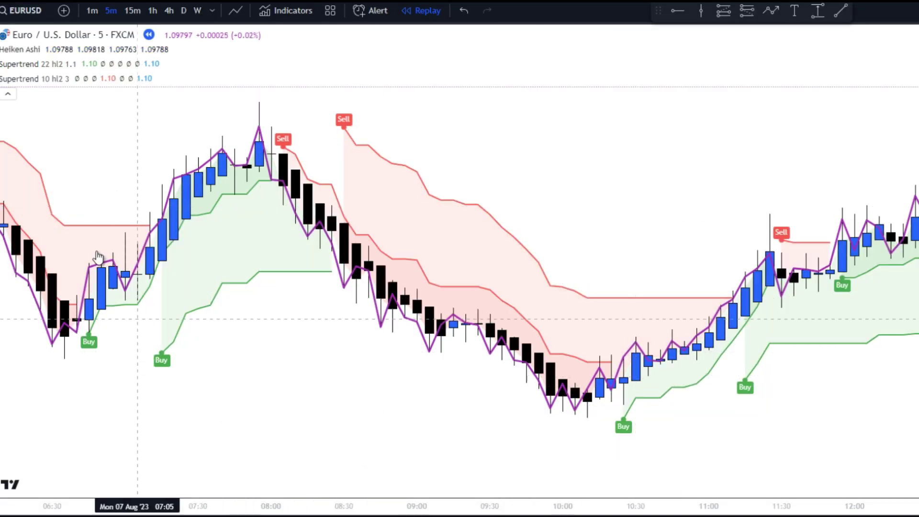
Set the second Supertrend's inputs to ATR Period 14 and ATR Multiplier 2.
{"action": "mouse_move", "coordinate": [46, 87]}
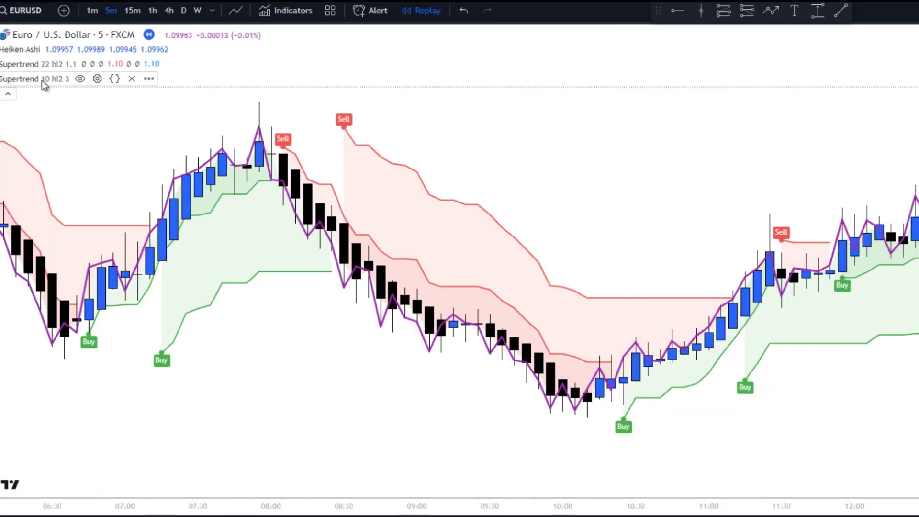
{"action": "left_click", "coordinate": [97, 79]}
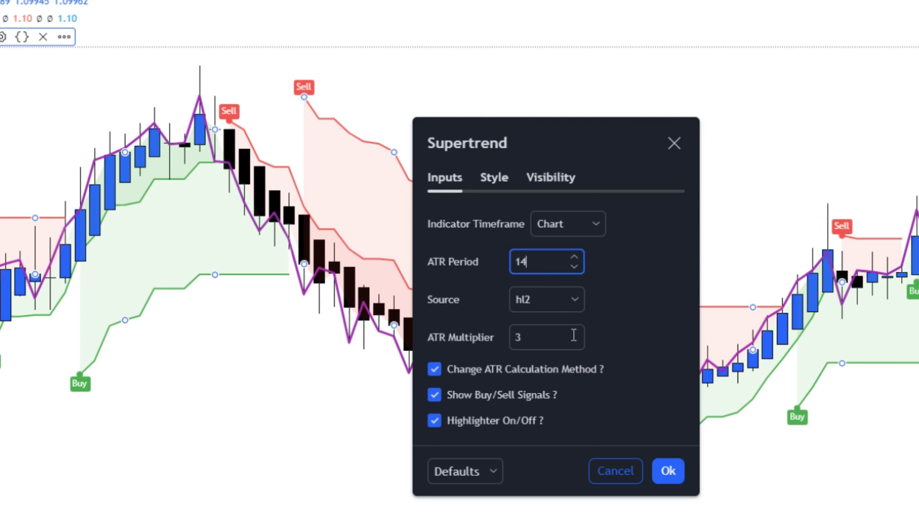
{"action": "type", "text": "2"}
{"action": "left_click", "coordinate": [668, 471]}
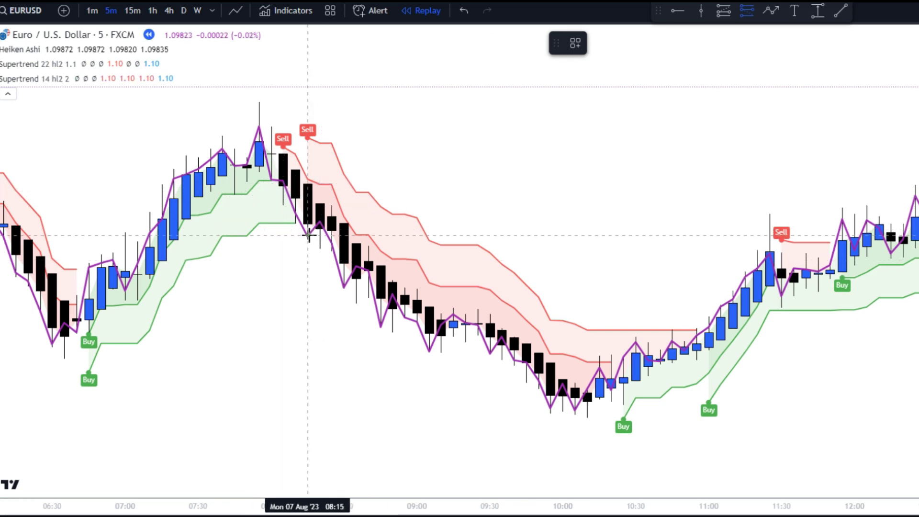
Place a short position at the 08:15 Sell signal with a 2.07 risk/reward target extended to 09:35.
{"action": "left_click", "coordinate": [309, 234]}
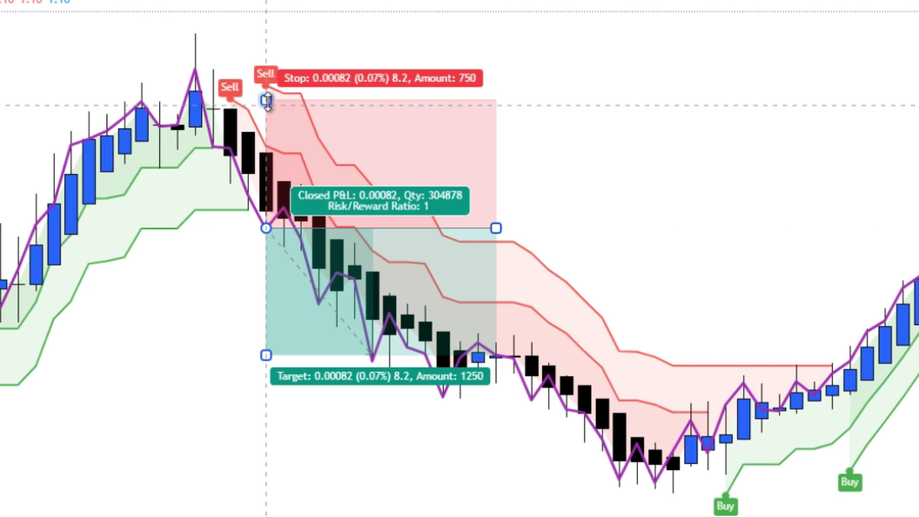
{"action": "left_click_drag", "start_coordinate": [266, 101], "coordinate": [266, 140]}
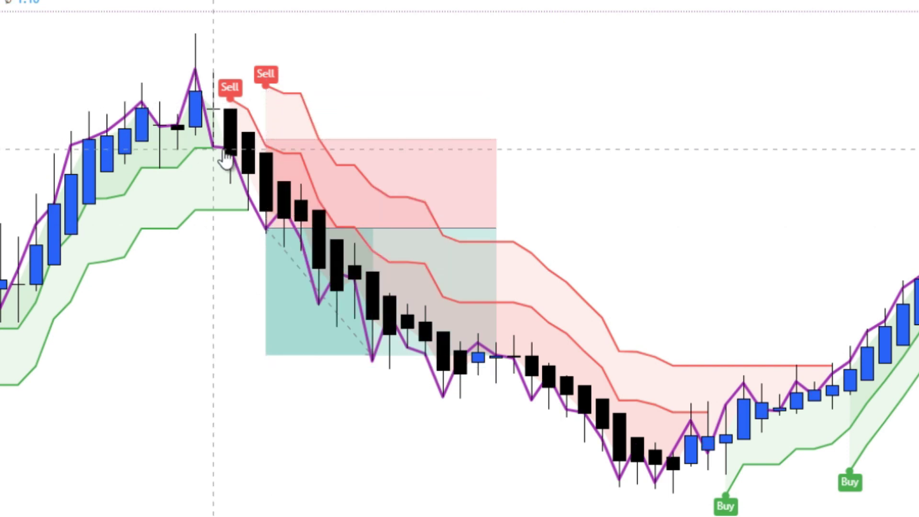
{"action": "mouse_move", "coordinate": [277, 365]}
{"action": "left_click_drag", "start_coordinate": [266, 355], "coordinate": [266, 410]}
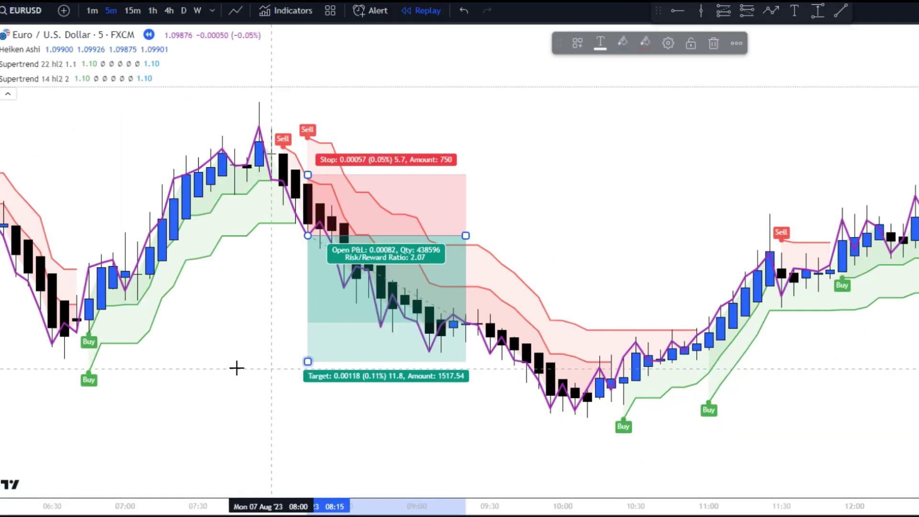
{"action": "left_click", "coordinate": [236, 368]}
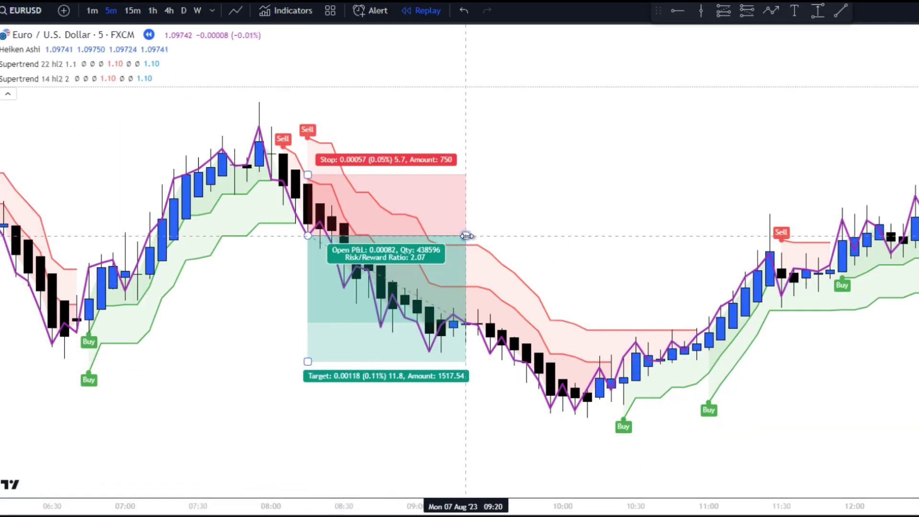
{"action": "left_click_drag", "start_coordinate": [466, 235], "coordinate": [507, 248]}
{"action": "left_click", "coordinate": [627, 443]}
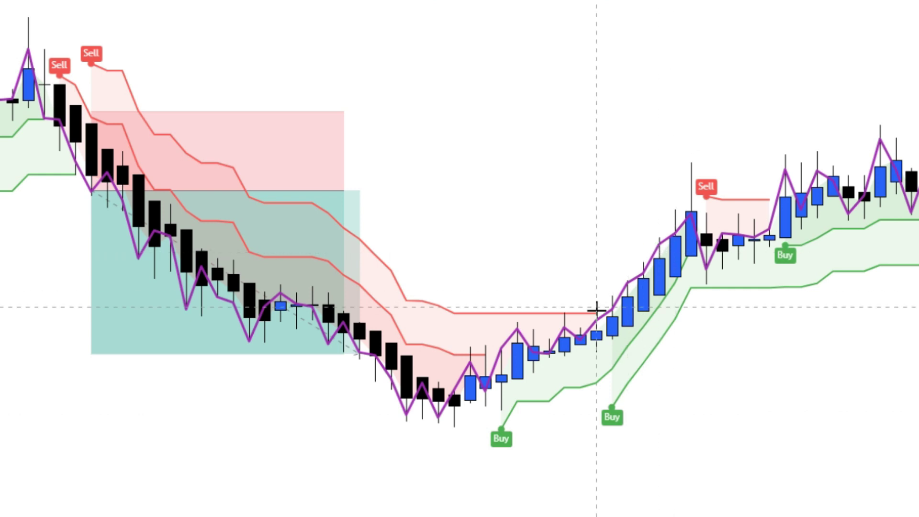
Place a shortened long position at the Buy signal with a 0.00025 stop and 0.00050 target.
{"action": "left_click", "coordinate": [612, 308]}
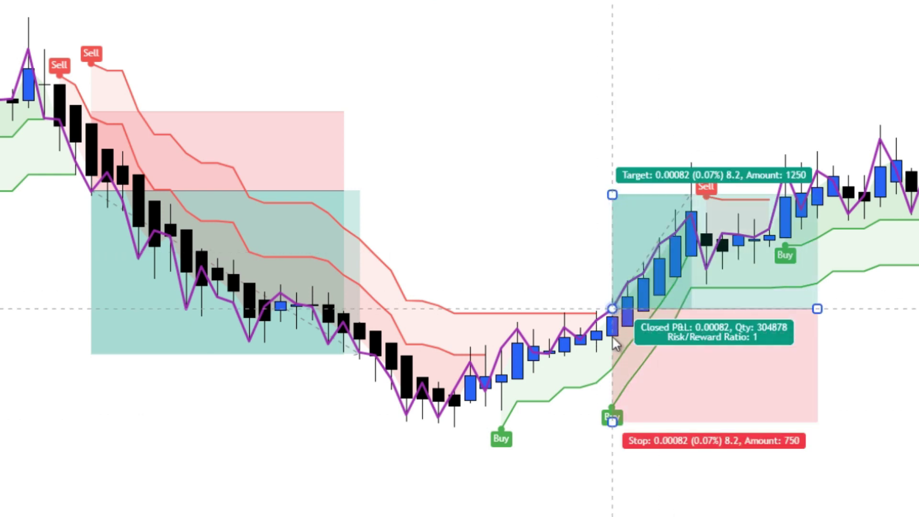
{"action": "left_click_drag", "start_coordinate": [661, 435], "coordinate": [661, 367]}
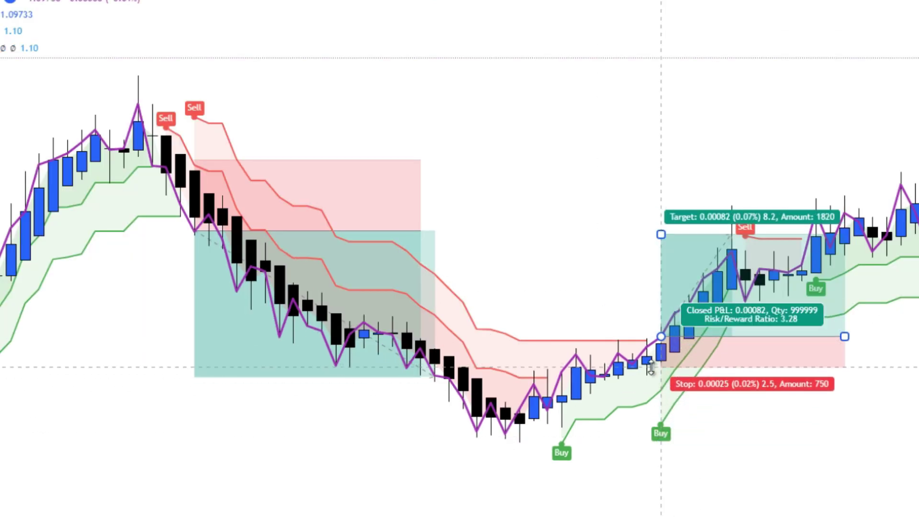
{"action": "left_click_drag", "start_coordinate": [845, 338], "coordinate": [759, 337]}
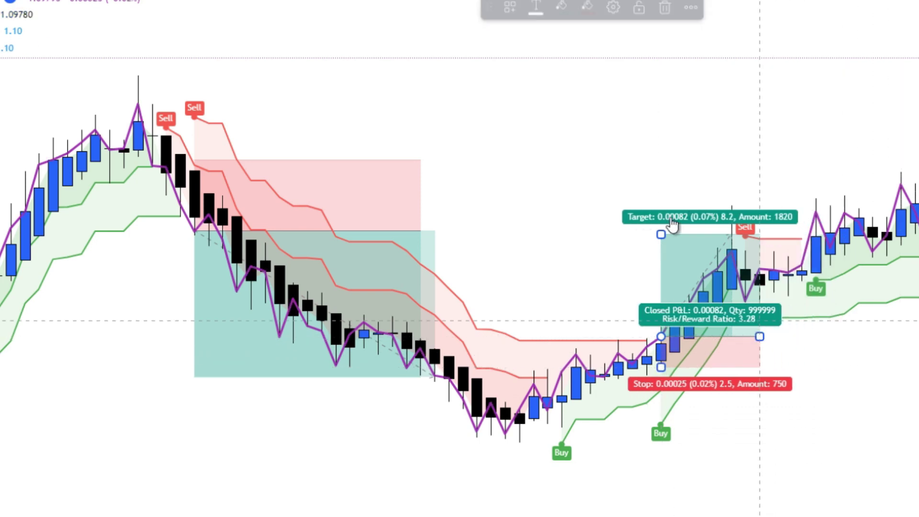
{"action": "left_click_drag", "start_coordinate": [660, 234], "coordinate": [656, 252]}
{"action": "left_click_drag", "start_coordinate": [656, 262], "coordinate": [656, 273]}
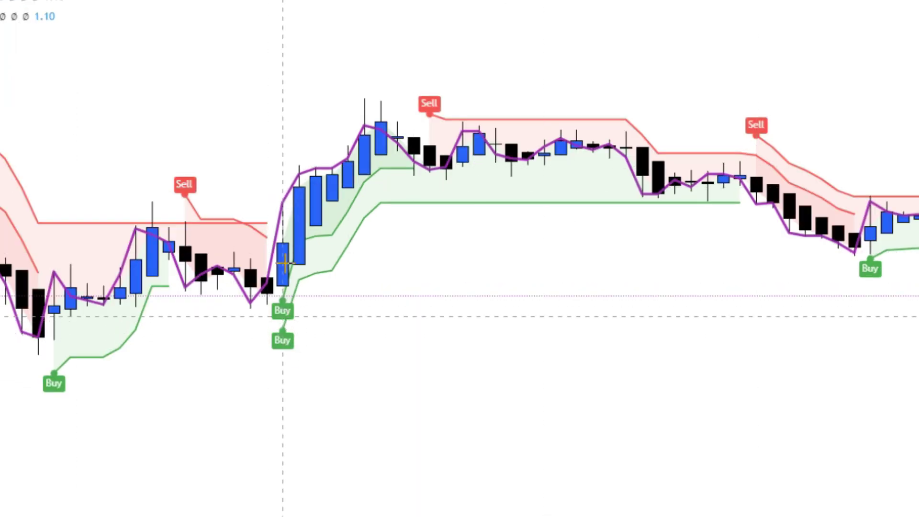
Place a long position at the 17:30 Buy signal with a wider stop, then scroll to bars up to 23:00.
{"action": "left_click", "coordinate": [282, 203]}
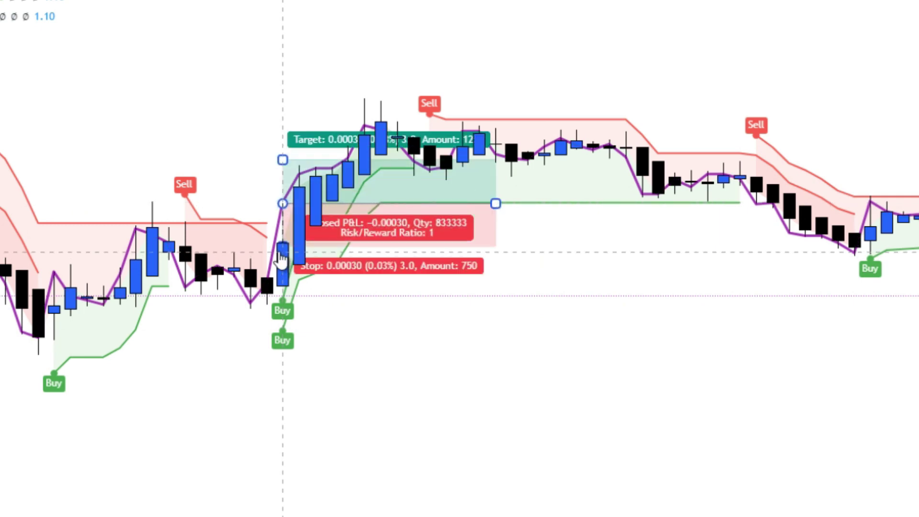
{"action": "left_click_drag", "start_coordinate": [282, 244], "coordinate": [277, 311]}
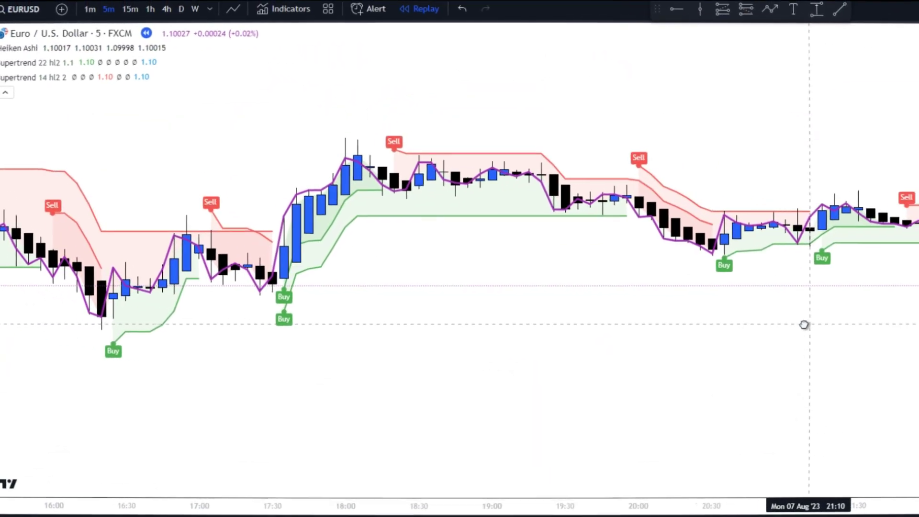
{"action": "left_click_drag", "start_coordinate": [752, 328], "coordinate": [565, 329]}
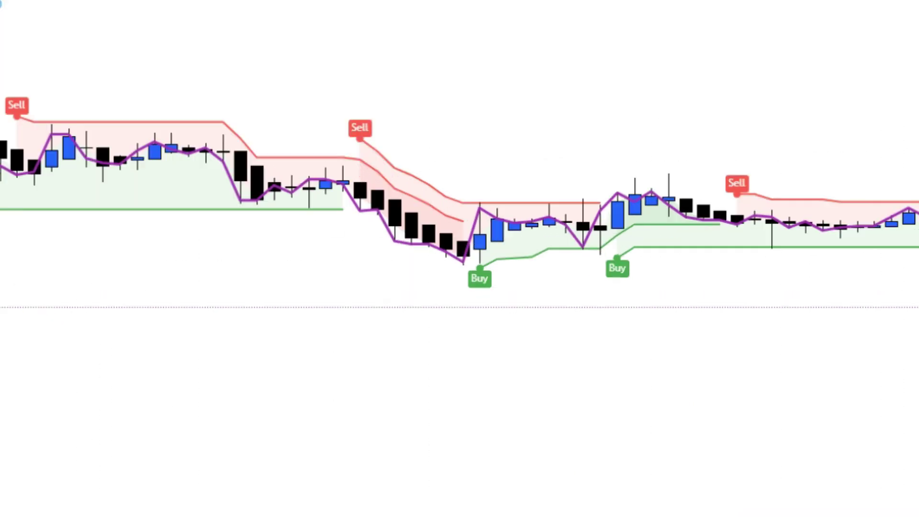
Trace a nine-point blue zigzag arrow below the candles, finishing with the arrowhead at the right.
{"action": "left_click", "coordinate": [171, 341]}
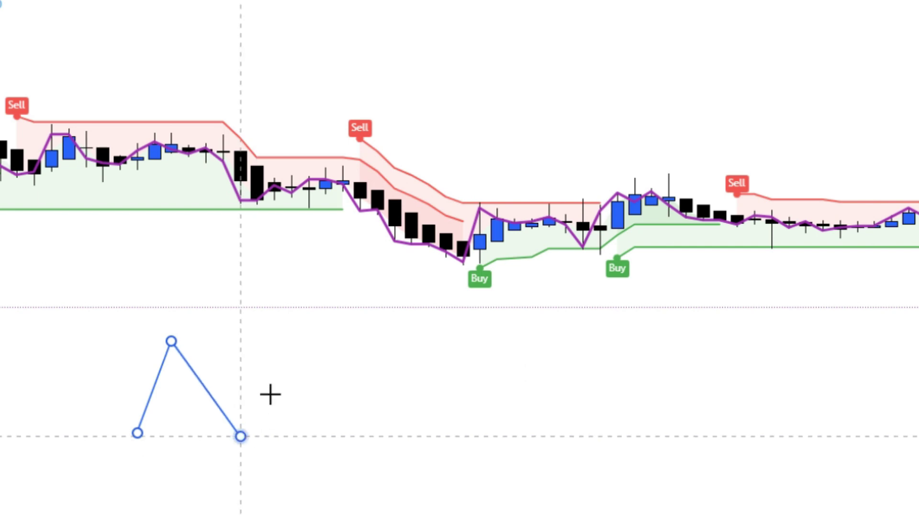
{"action": "left_click", "coordinate": [240, 435]}
{"action": "left_click", "coordinate": [291, 340]}
{"action": "left_click", "coordinate": [376, 432]}
{"action": "left_click", "coordinate": [393, 332]}
{"action": "left_click", "coordinate": [461, 434]}
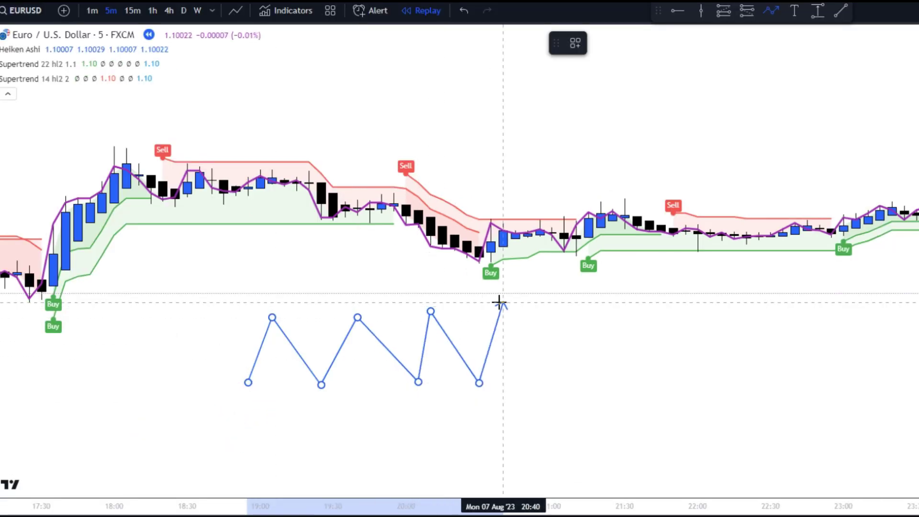
{"action": "left_click", "coordinate": [499, 302]}
{"action": "left_click", "coordinate": [560, 378]}
{"action": "left_click", "coordinate": [574, 354]}
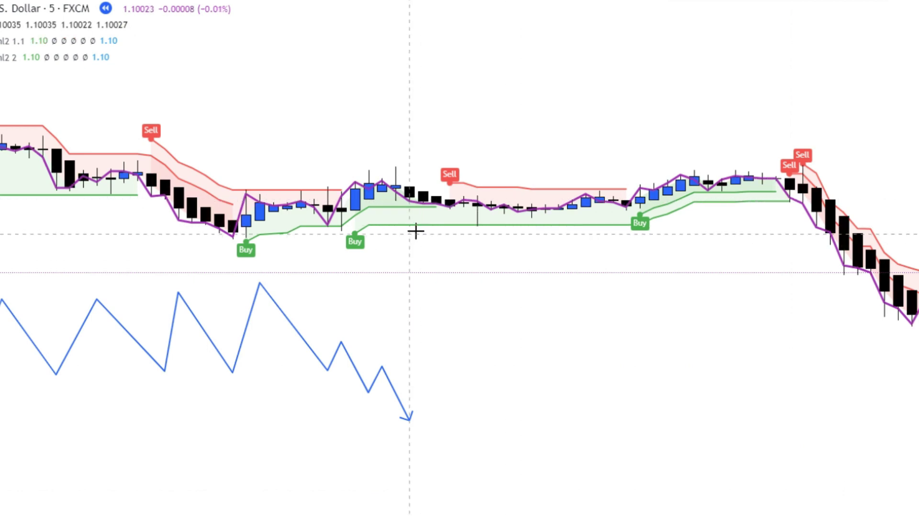
Place a short position at the paired Sell signals, stop nearer entry and target extended down the 8 Aug drop.
{"action": "left_click", "coordinate": [793, 207]}
{"action": "left_click_drag", "start_coordinate": [805, 167], "coordinate": [606, 184]}
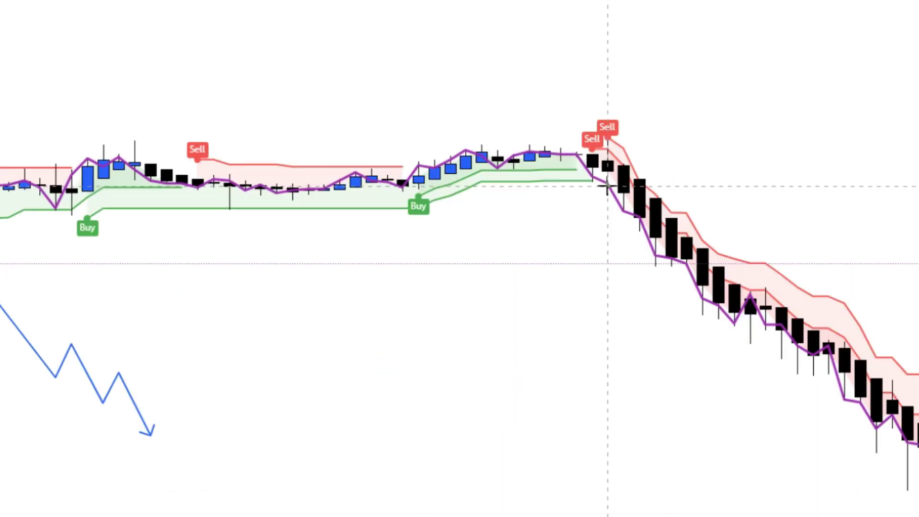
{"action": "left_click", "coordinate": [606, 185]}
{"action": "left_click_drag", "start_coordinate": [607, 107], "coordinate": [593, 153]}
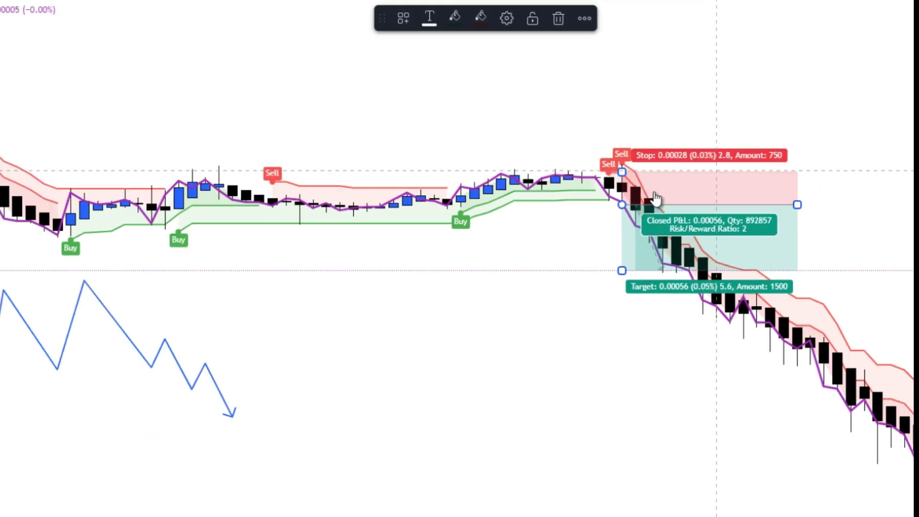
{"action": "left_click_drag", "start_coordinate": [680, 390], "coordinate": [624, 350]}
{"action": "left_click_drag", "start_coordinate": [656, 231], "coordinate": [654, 287]}
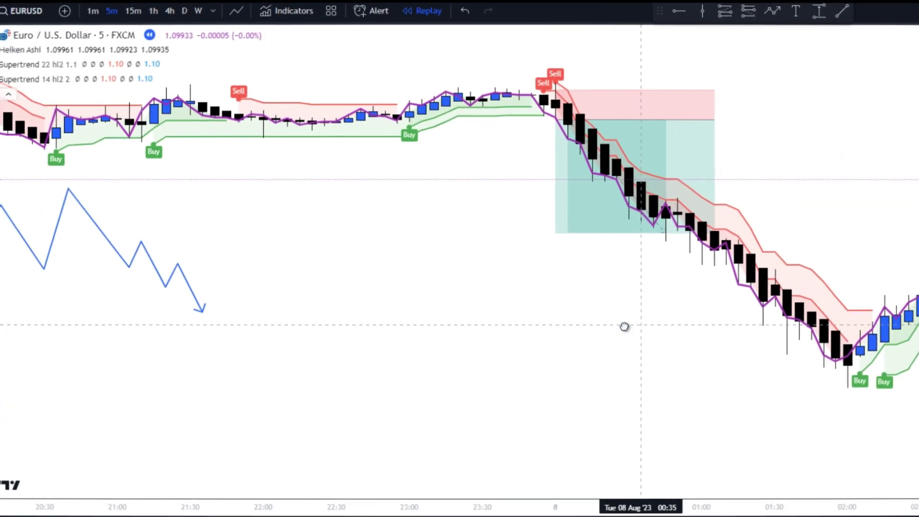
Place a long position at the Buy signal following the 8 Aug selloff.
{"action": "left_click_drag", "start_coordinate": [631, 326], "coordinate": [583, 330]}
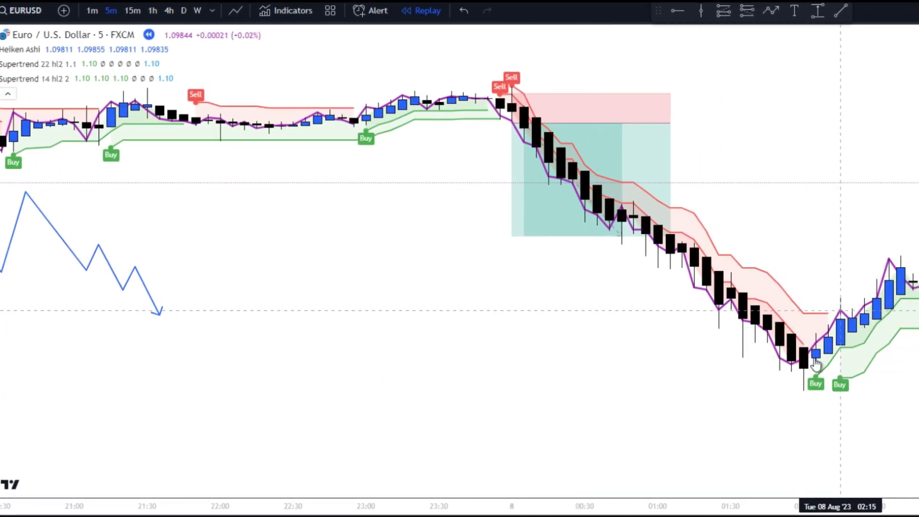
{"action": "left_click_drag", "start_coordinate": [823, 355], "coordinate": [652, 330]}
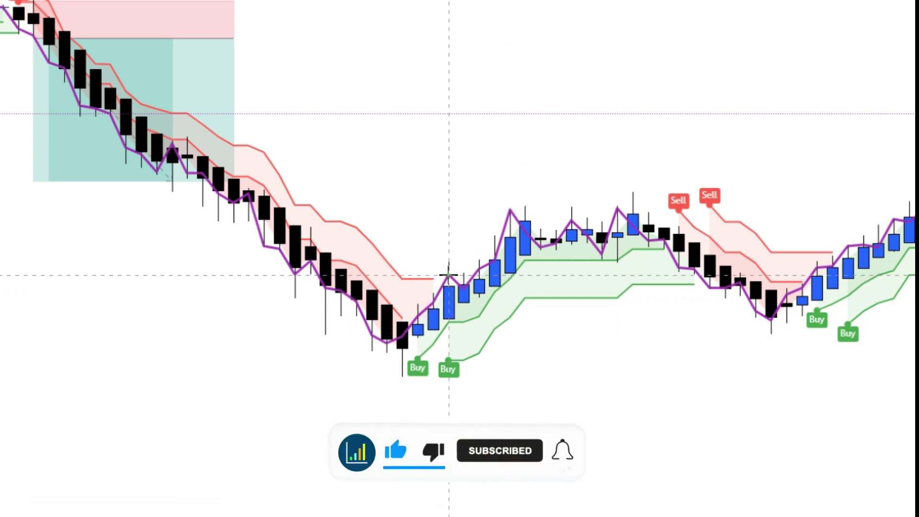
{"action": "left_click", "coordinate": [448, 275]}
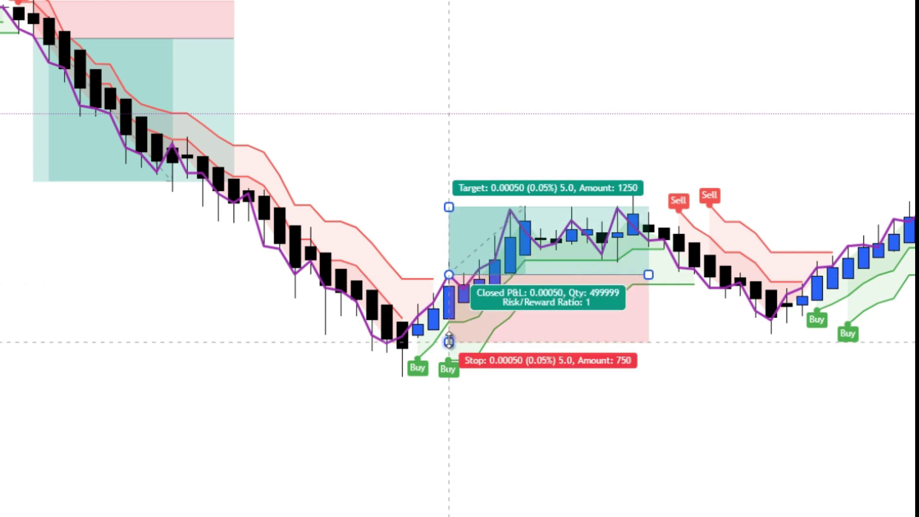